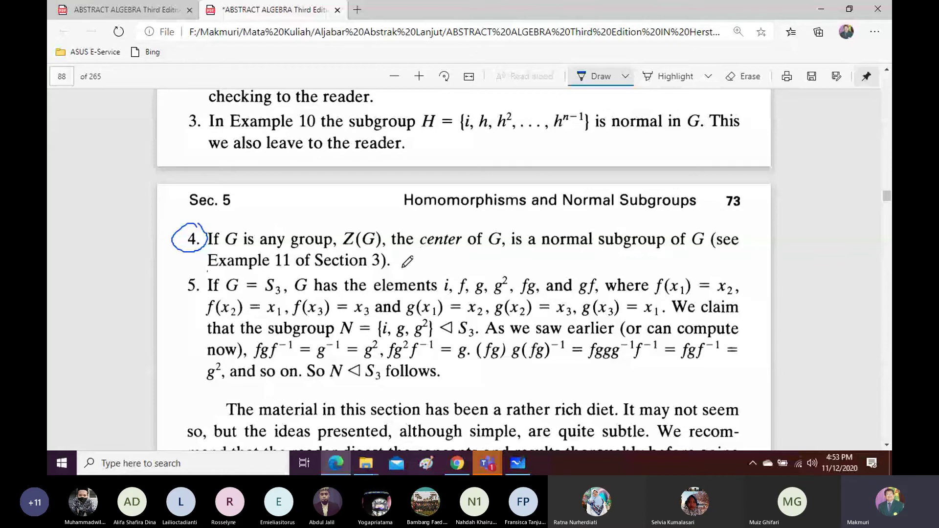
- Circle item number 1, the one on Example 7, in the PDF's list of normal subgroup examples
scroll(407, 262, down, 5)
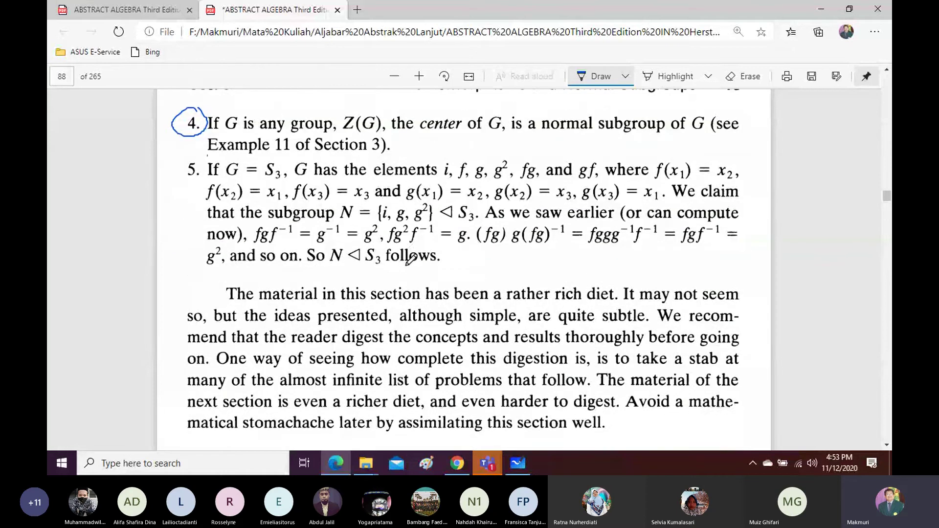
scroll(410, 260, down, 3)
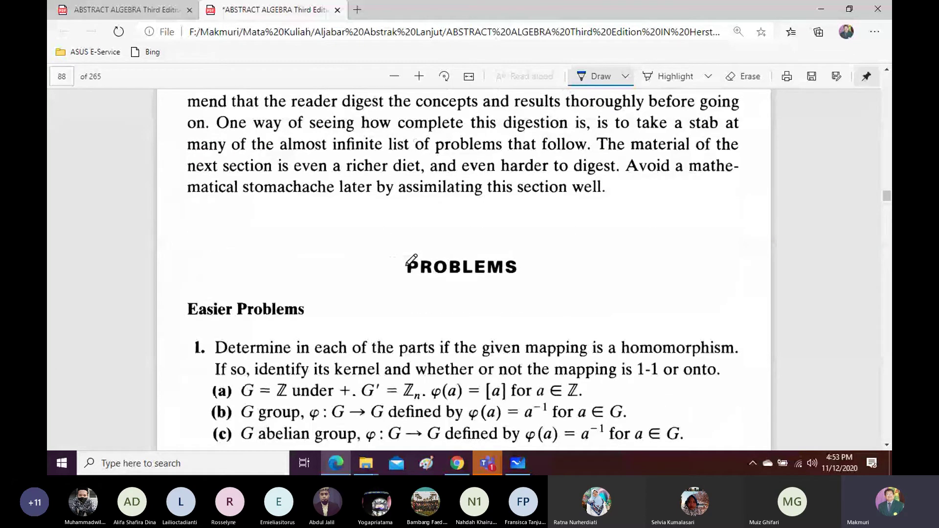
scroll(410, 260, down, 3)
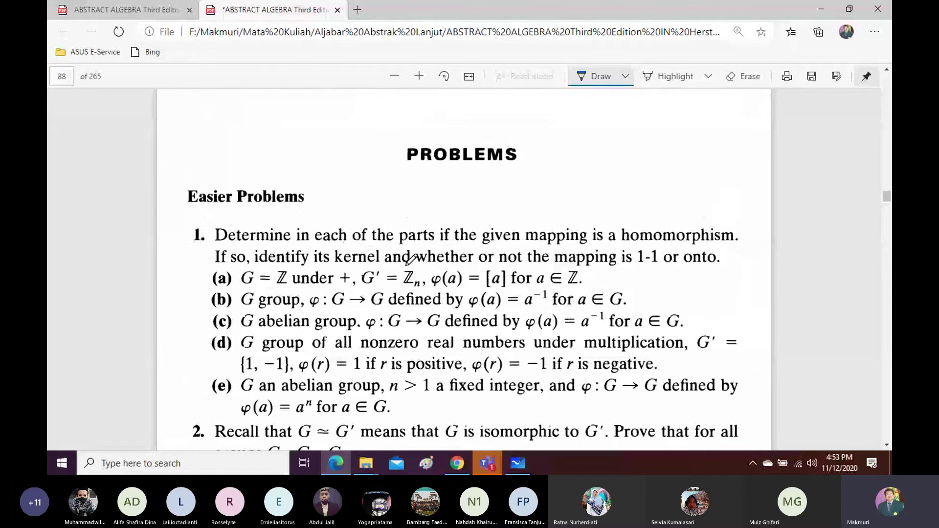
scroll(410, 260, up, 10)
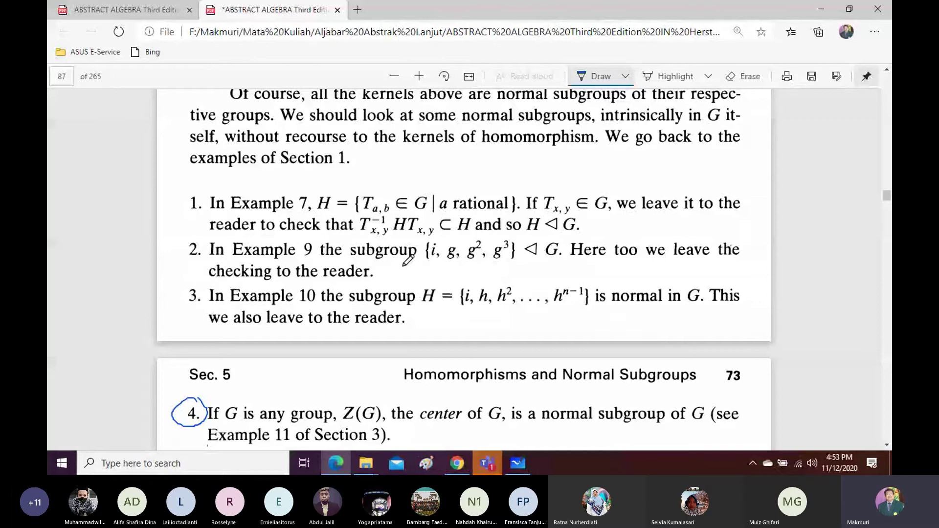
mouse_move(201, 191)
mouse_down()
mouse_move(189, 218)
mouse_move(201, 190)
mouse_up()
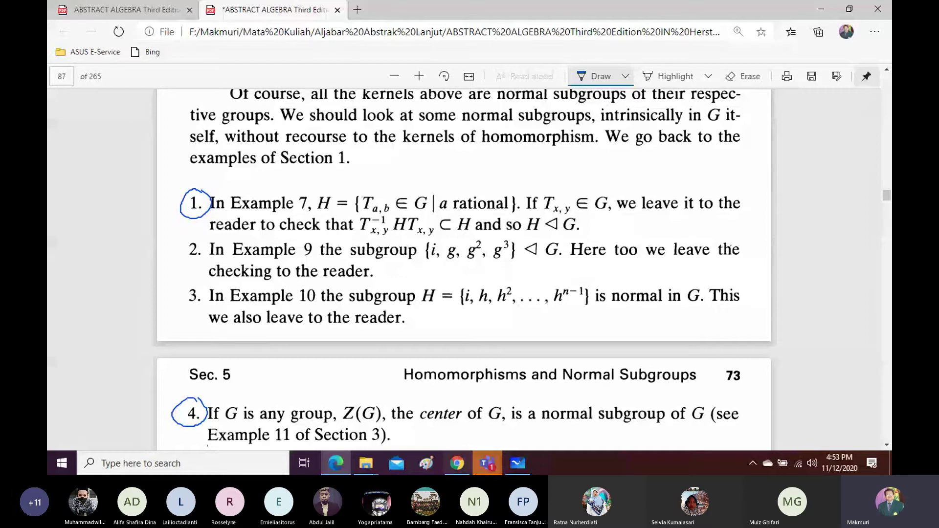
- Switch to Microsoft Teams and start a new assignment in the Aljabar Abstrak class team
mouse_move(487, 462)
click(303, 385)
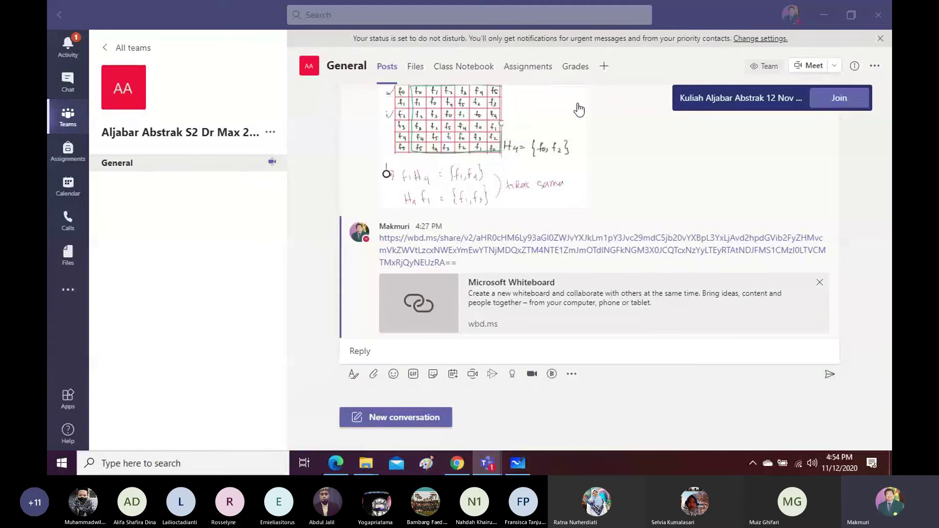
click(521, 75)
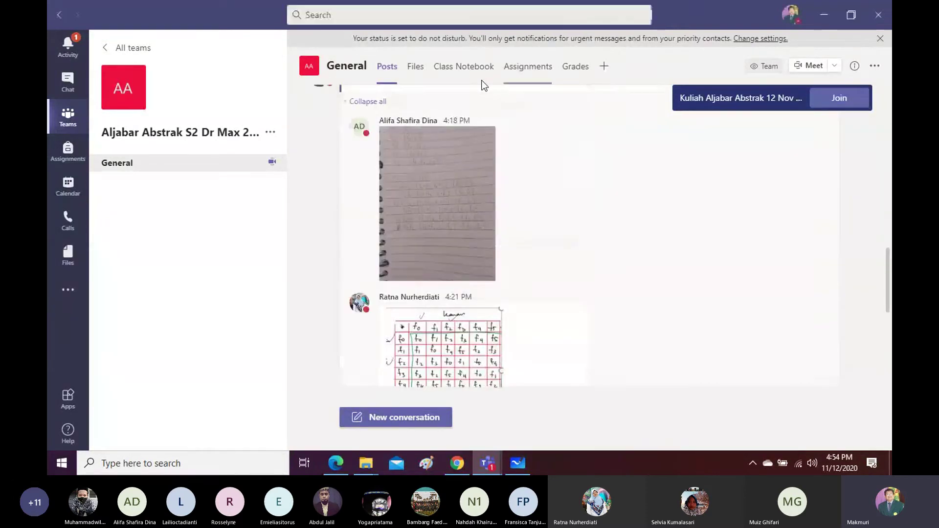
click(519, 69)
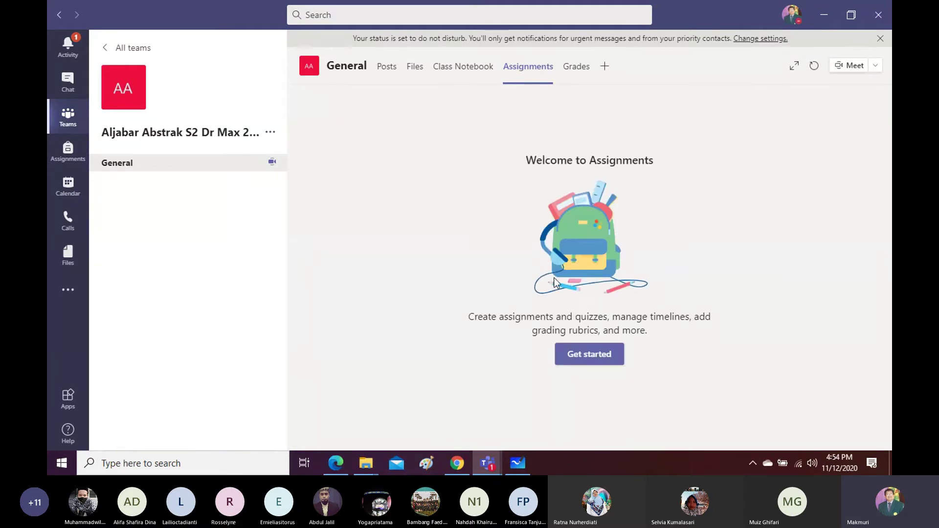
click(600, 355)
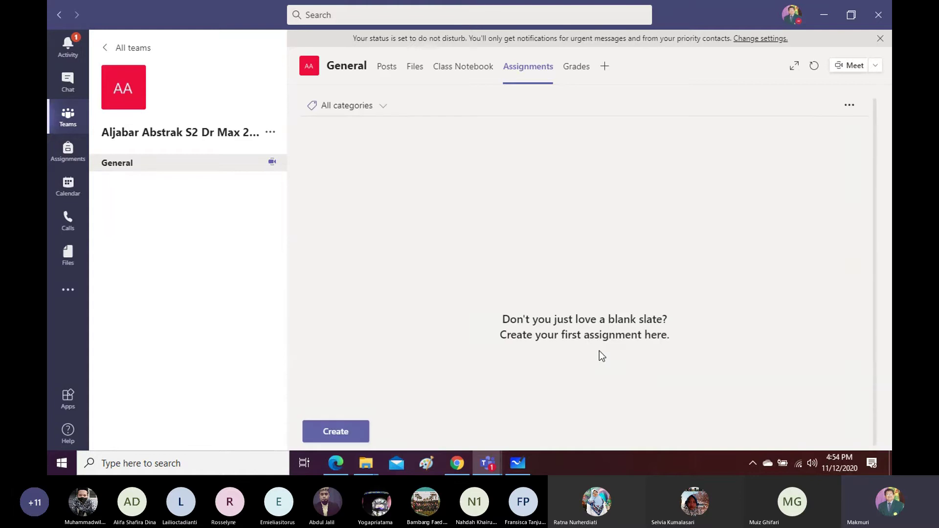
click(345, 440)
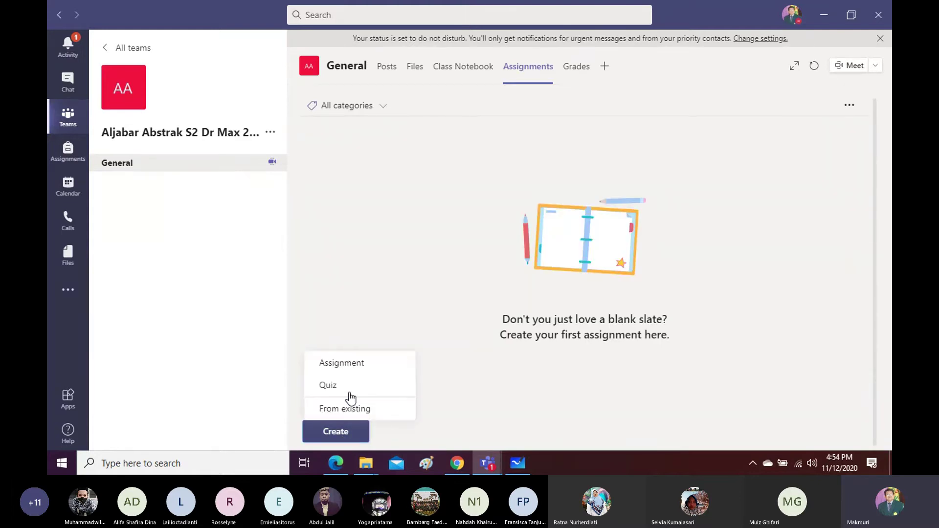
click(355, 367)
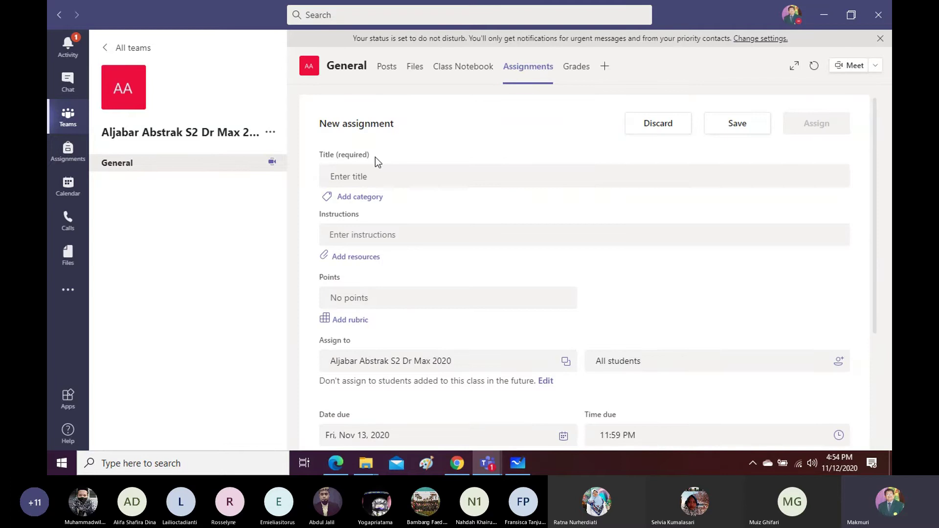
- Title the assignment "Tugas 21" and begin its instructions with "Buktikan"
click(390, 183)
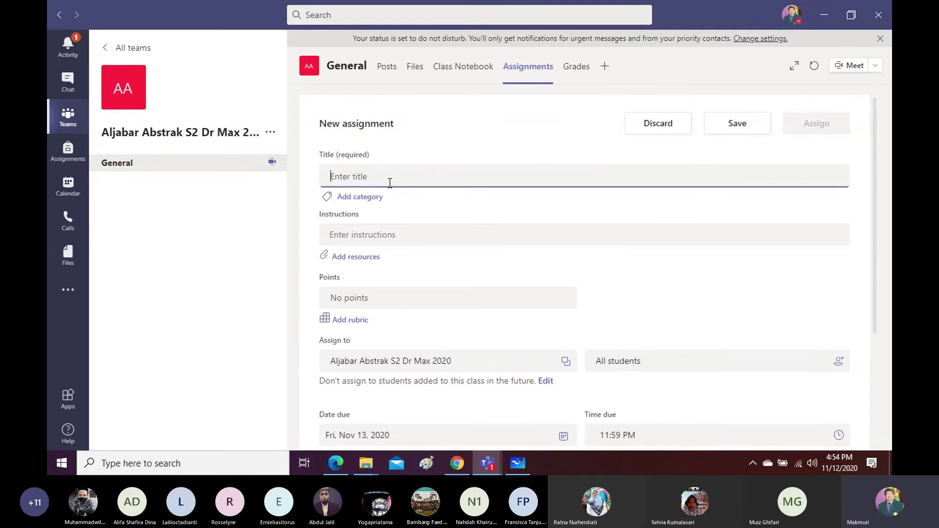
text(Tugas)
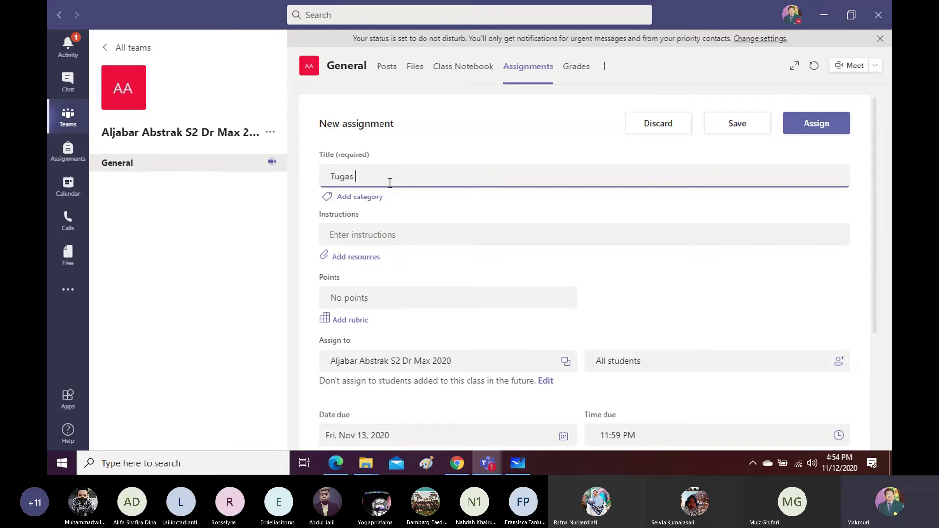
text( 21)
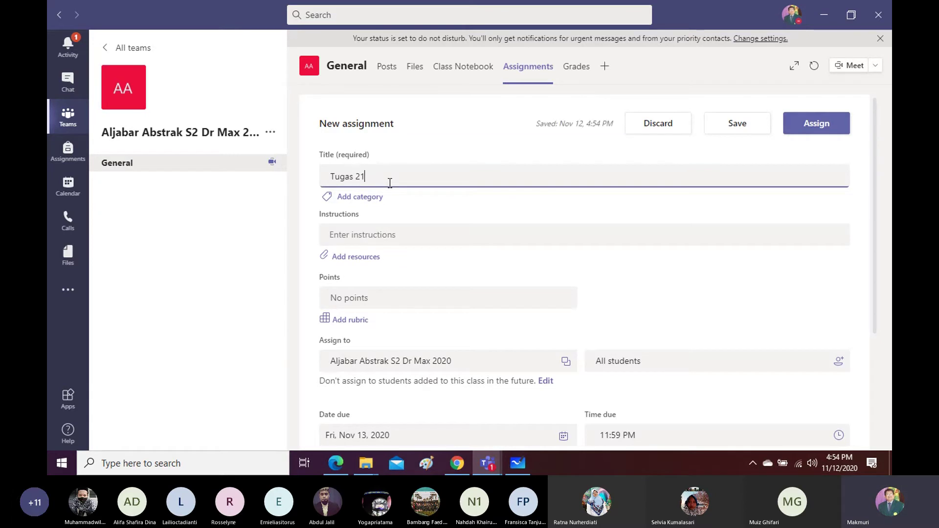
click(384, 237)
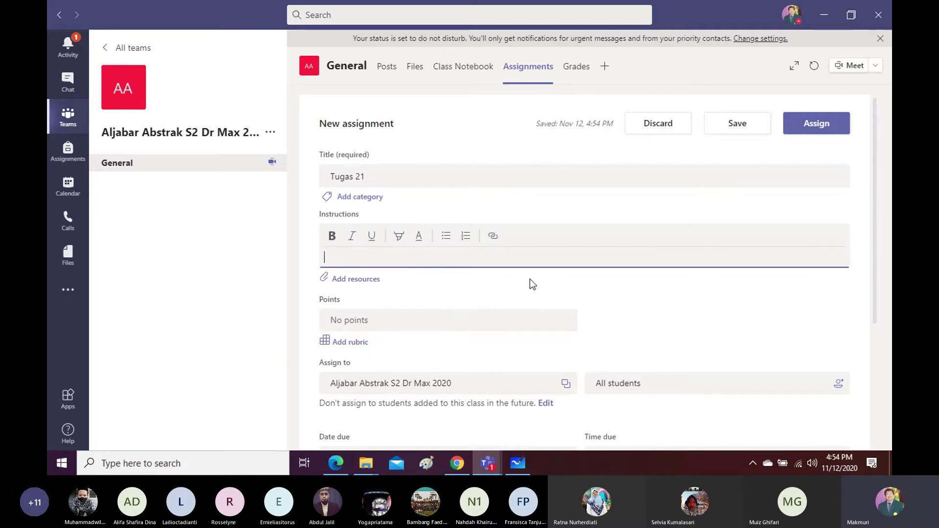
text(Bu)
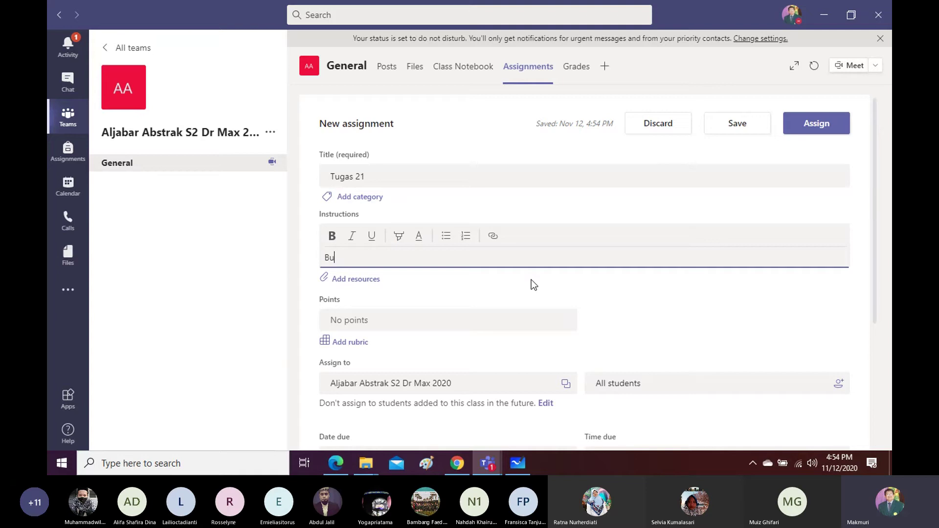
text(ktikan)
- Restore the Teams window to a smaller size and move it over the left part of the PDF
click(850, 20)
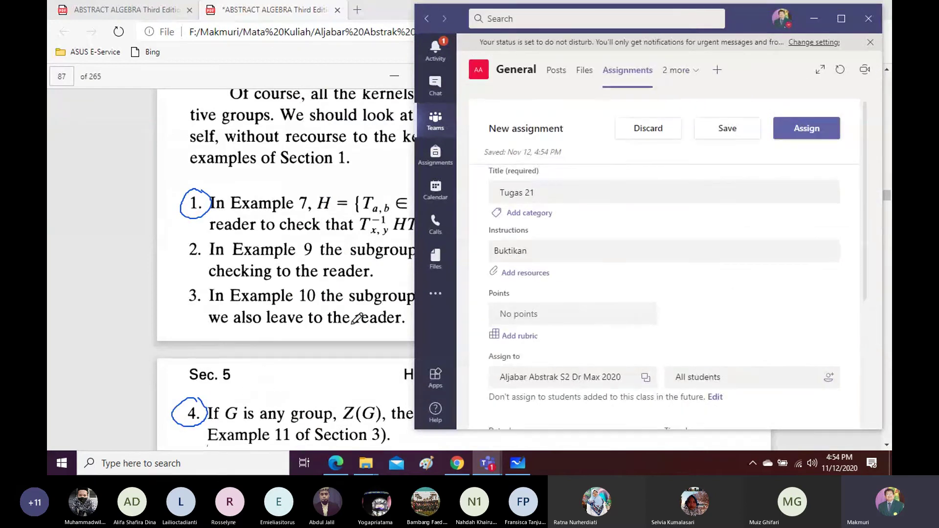
click(447, 125)
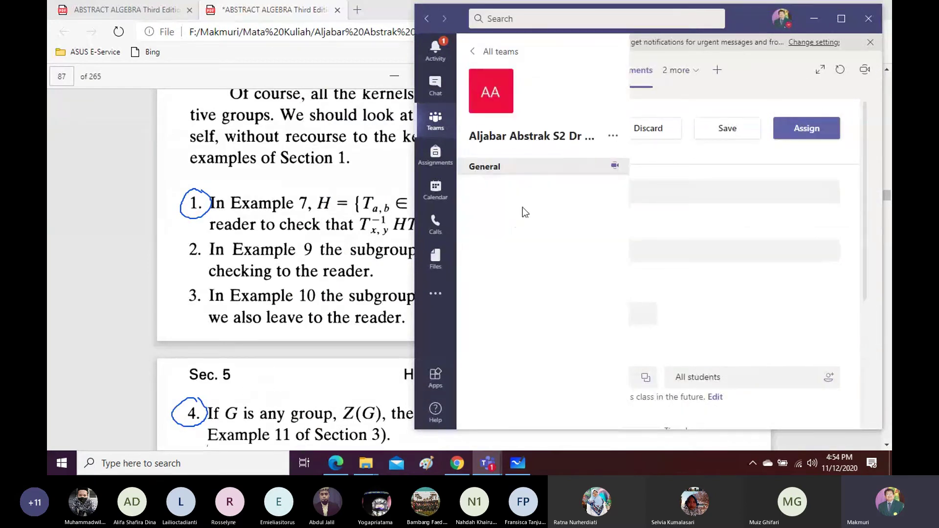
click(635, 223)
drag(737, 13, 405, 43)
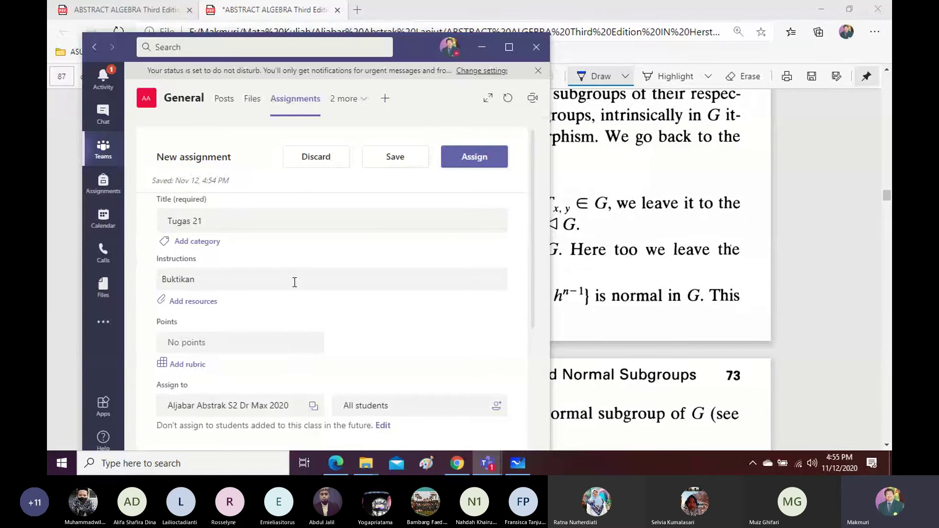
- Complete the assignment instructions to read "Buktikan soal no 1 halaman 72 dan soal no 4 hal 73"
click(215, 280)
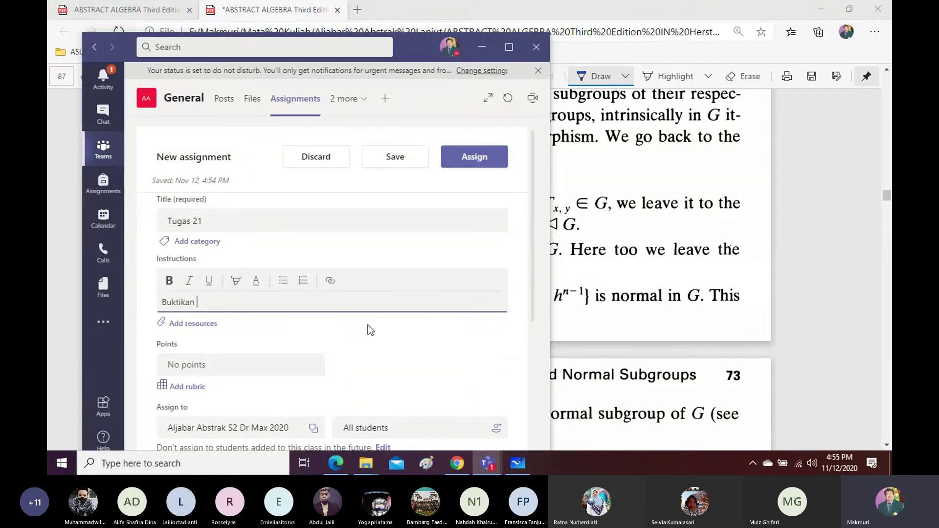
text(Buktikan soal no 1 halaman 72 )
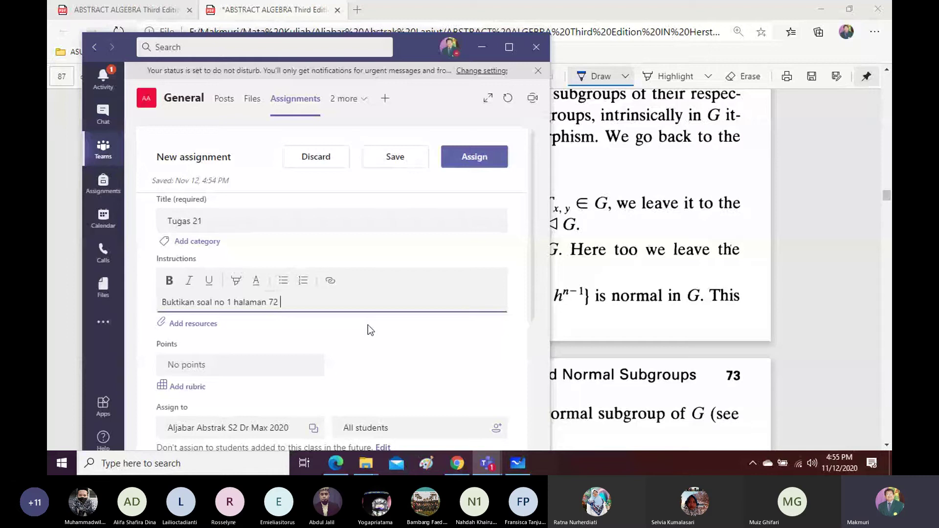
text(dan soal no 4 hal 73)
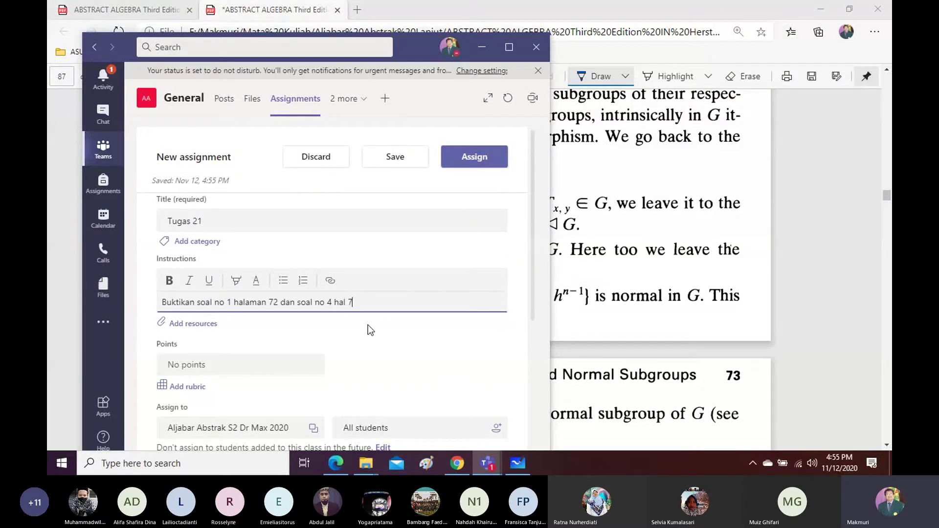
- Shrink the PDF window, bring the assignment form back to the front and set its points to 100
click(802, 215)
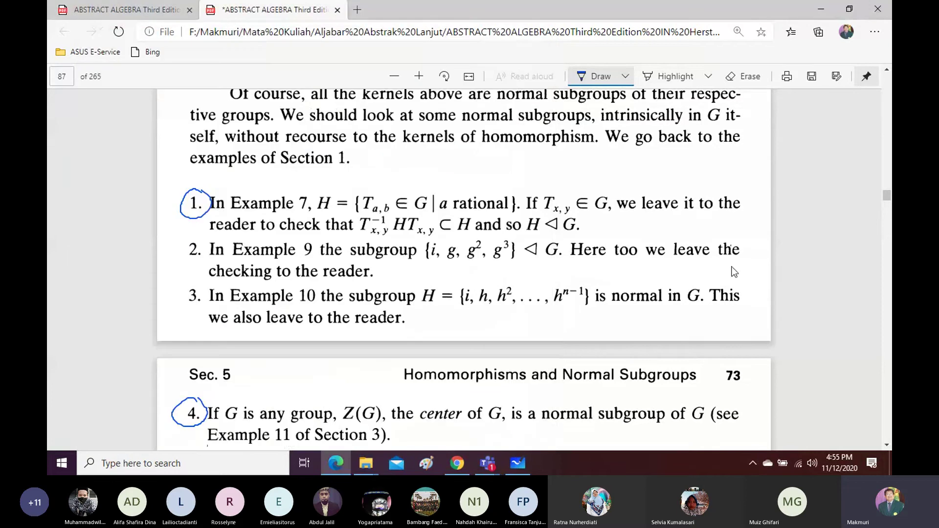
click(850, 10)
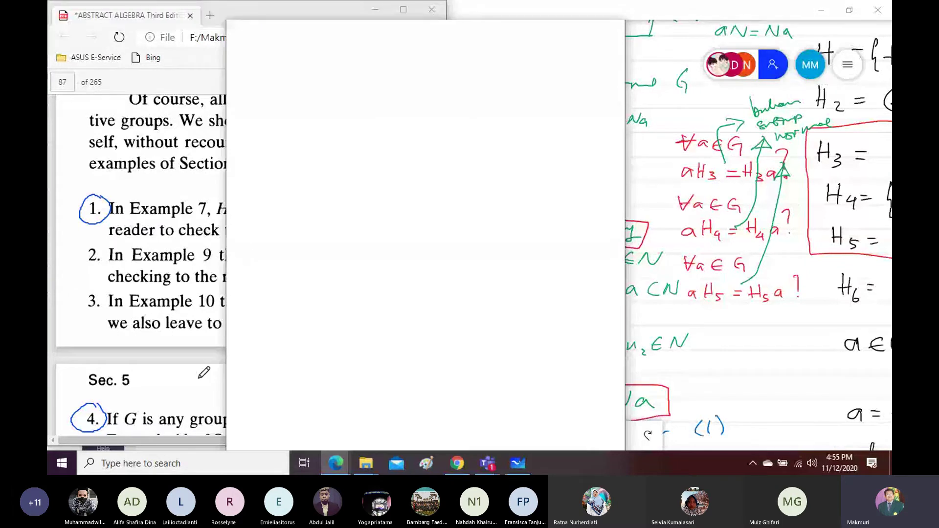
click(489, 464)
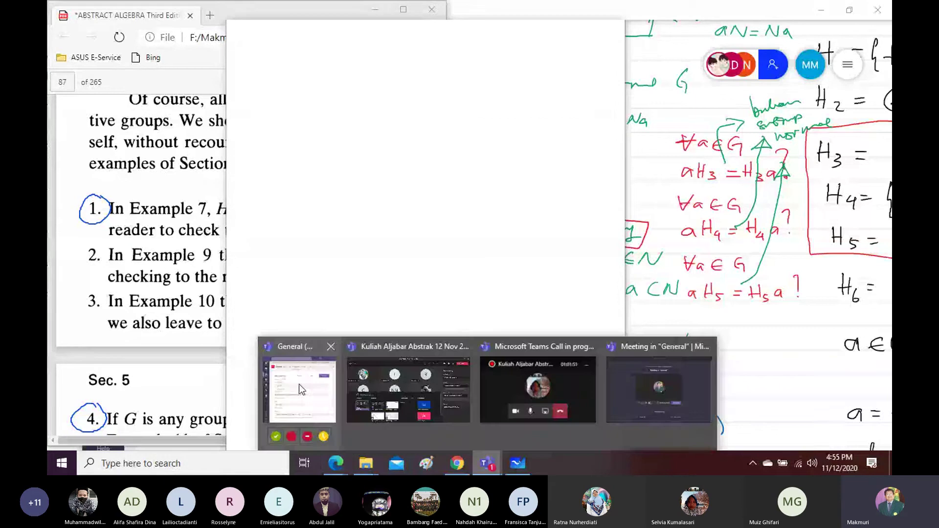
click(352, 368)
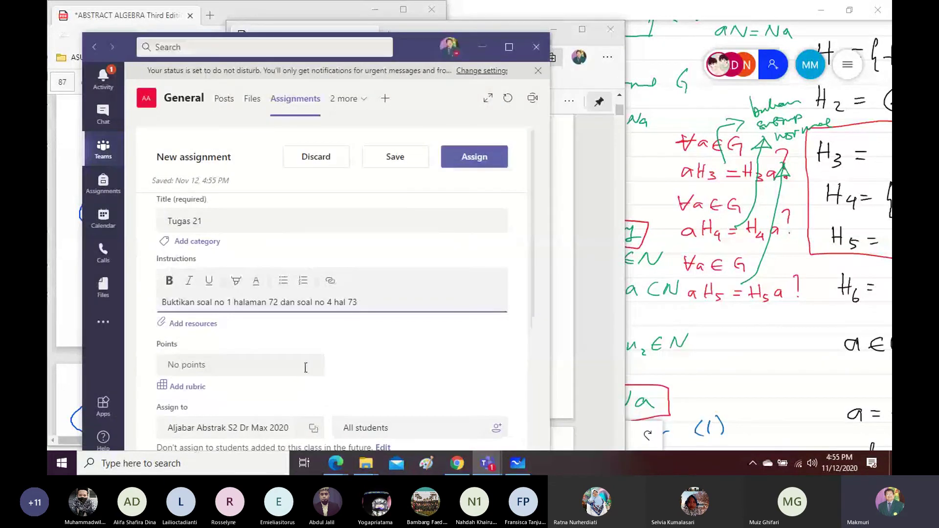
click(237, 368)
text(100)
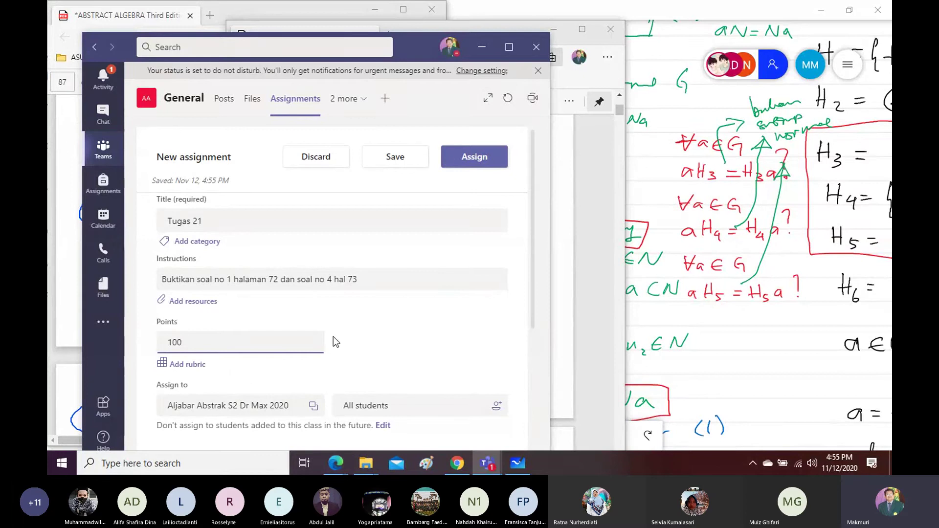
- Set the assignment's due date to Wed, Nov 18, 2020
scroll(472, 297, down, 2)
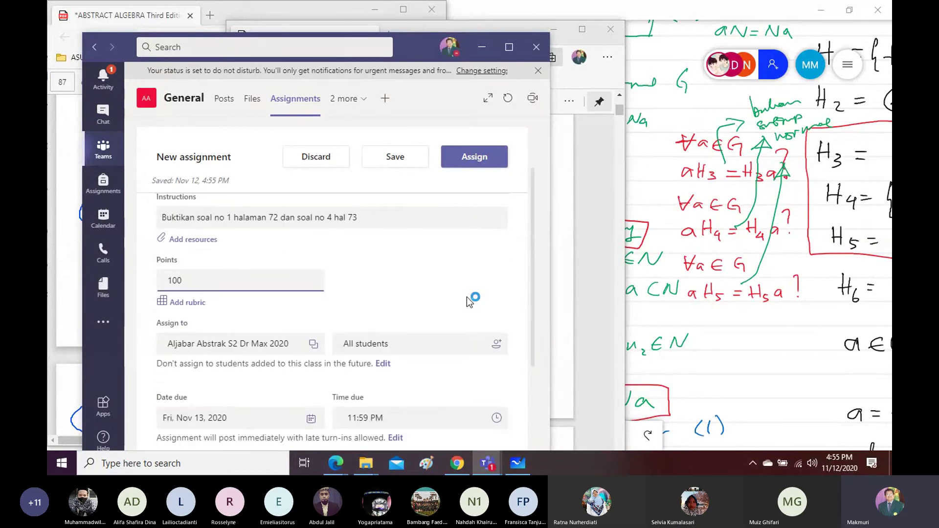
scroll(469, 301, down, 4)
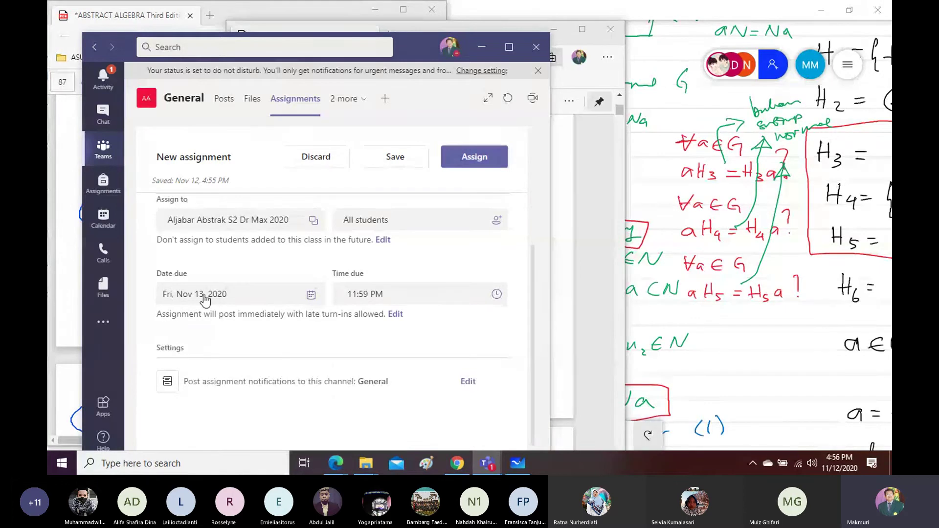
click(311, 296)
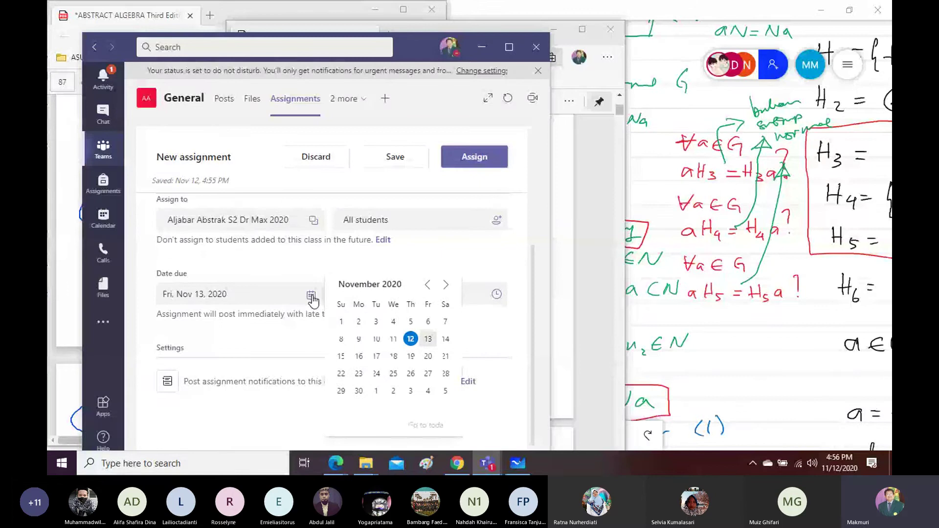
click(393, 356)
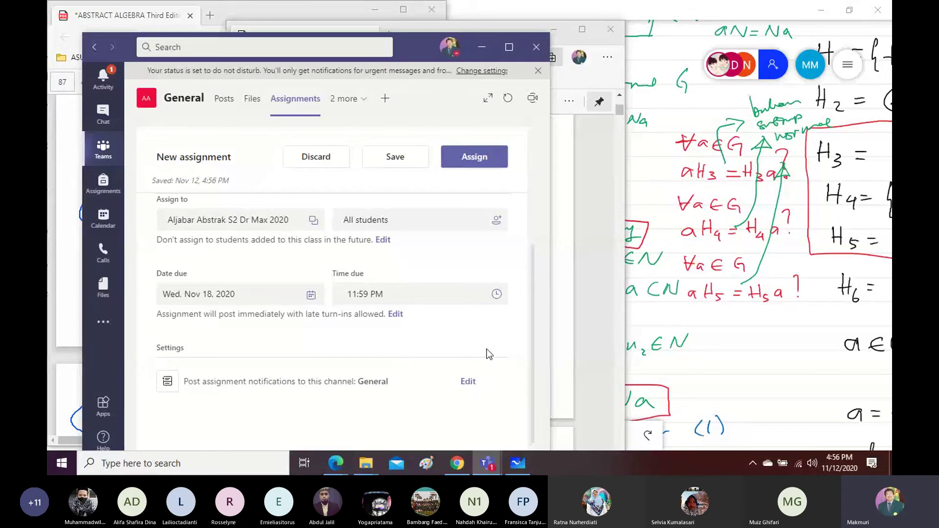
- Assign Tugas 21 to all students and return to the General channel's posts in a maximized window
scroll(487, 350, down, 1)
scroll(487, 354, up, 2)
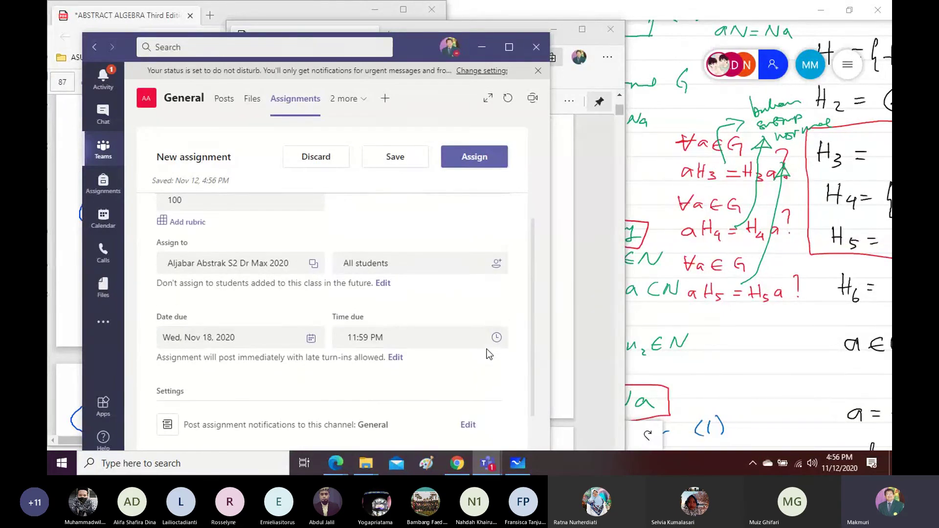
click(463, 157)
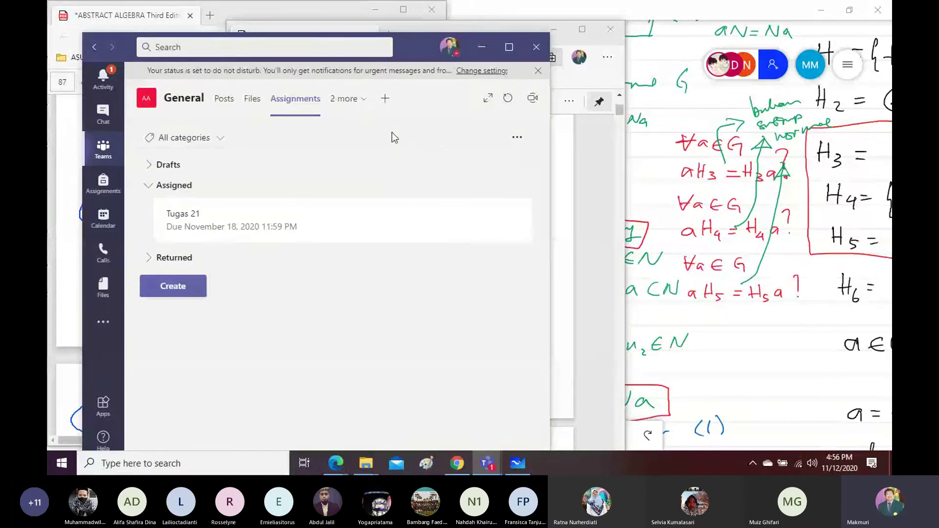
click(509, 49)
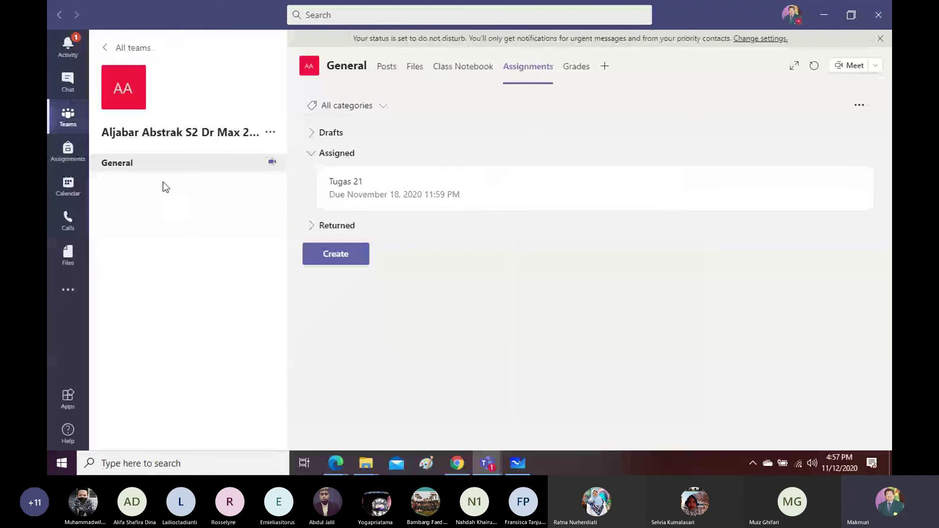
click(138, 169)
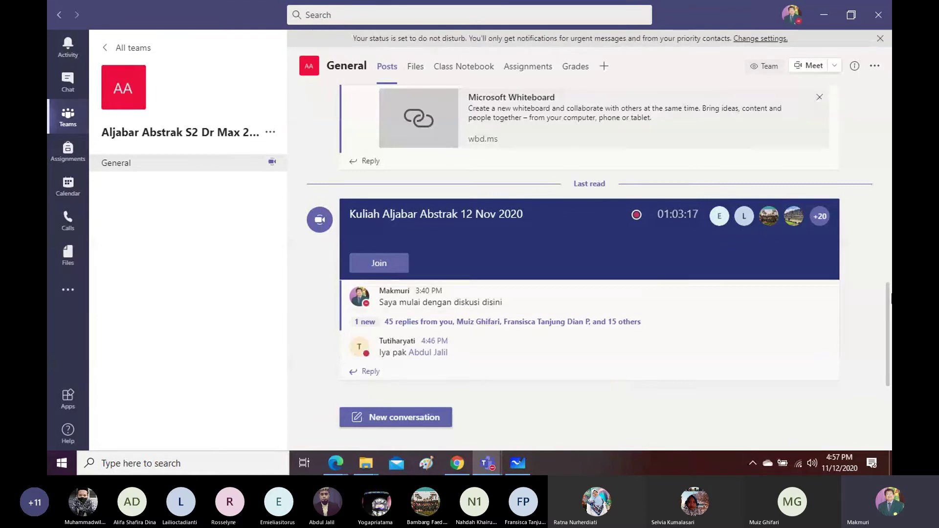
- Open Tugas 21 from the General channel's list of assigned work to show its student submission overview
click(850, 14)
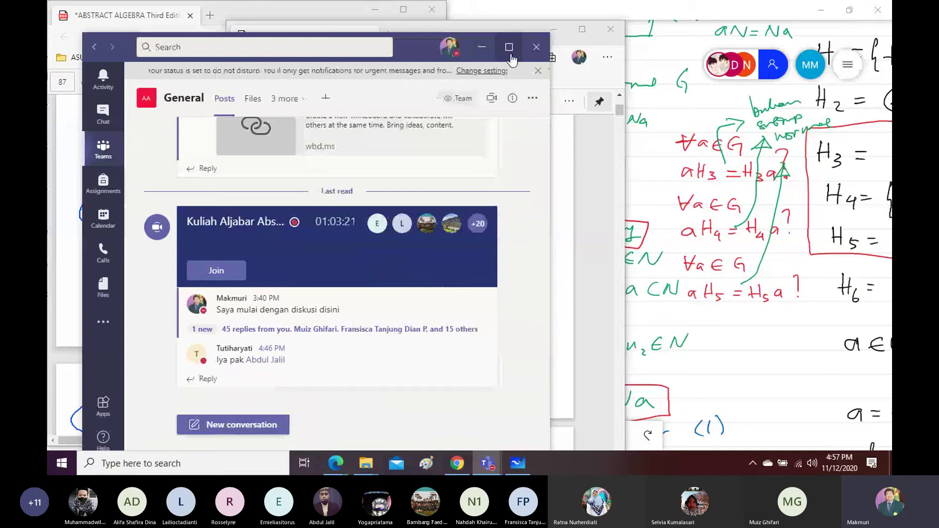
click(509, 47)
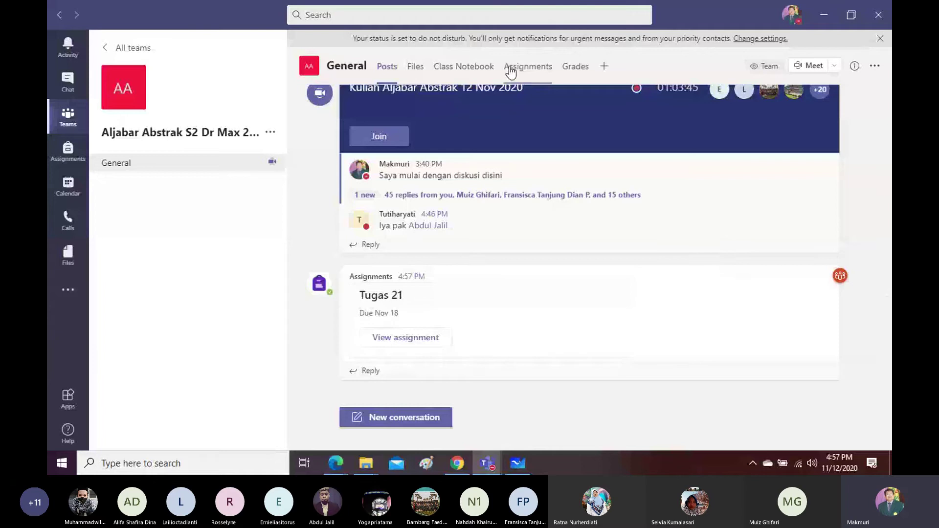
click(527, 68)
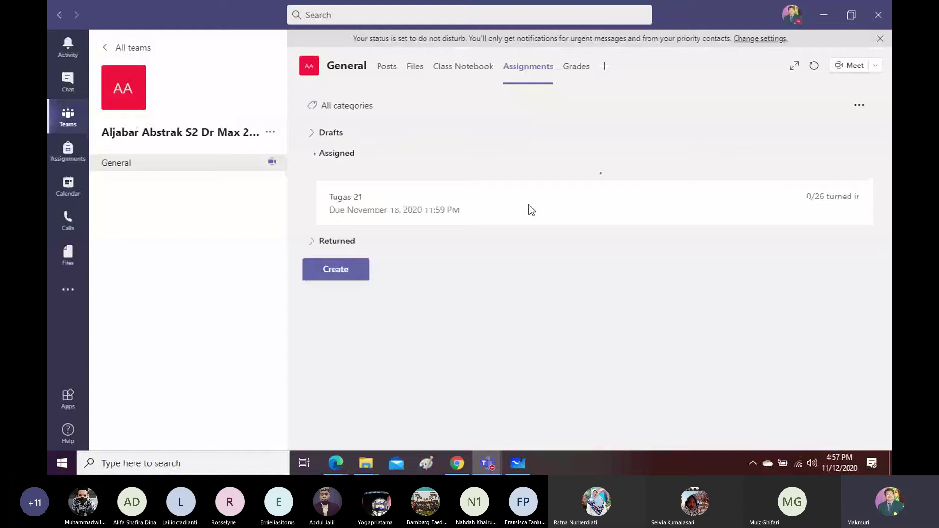
click(475, 190)
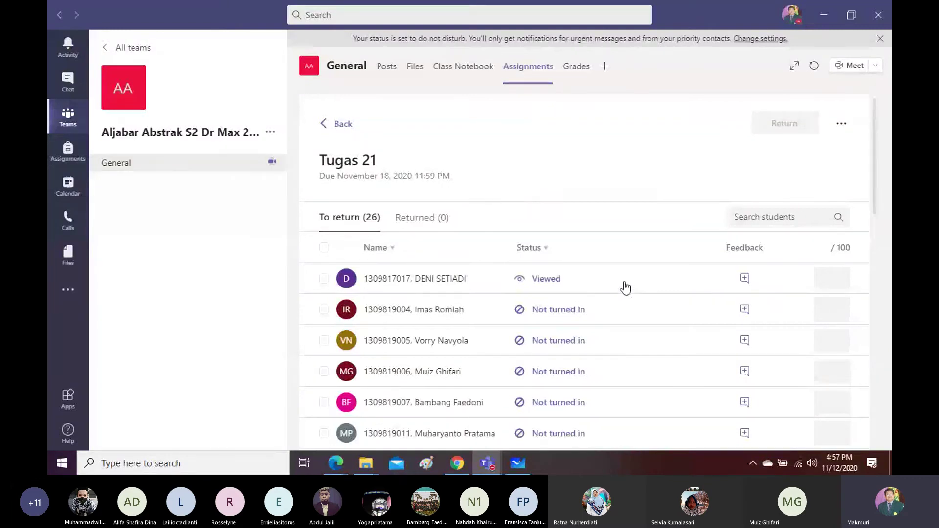
- Review the turn-in status of every student in the Tugas 21 list and return to its beginning
scroll(629, 290, down, 4)
scroll(626, 287, down, 5)
scroll(626, 287, down, 5)
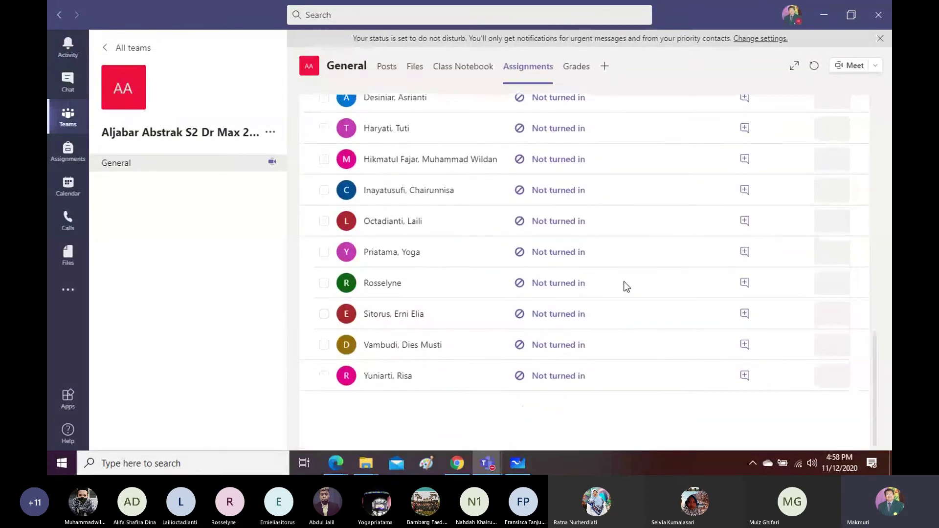
scroll(626, 287, up, 6)
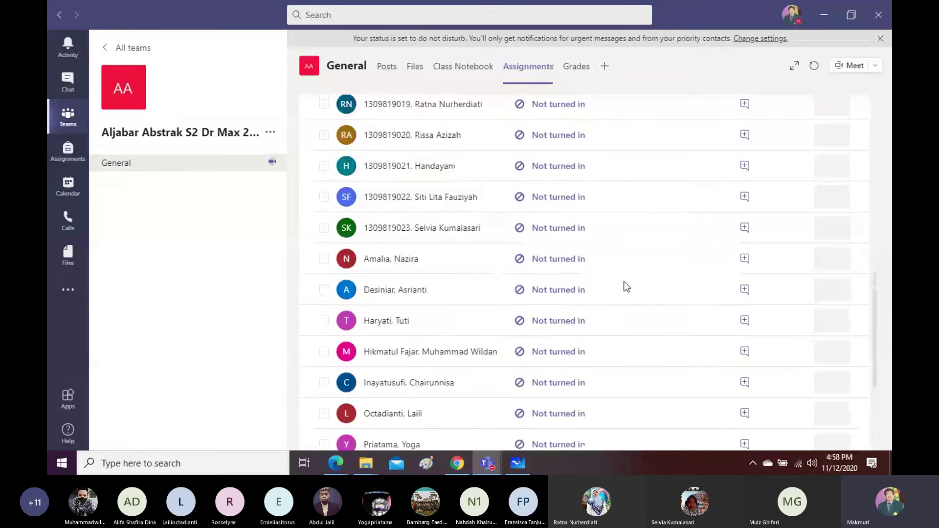
scroll(626, 287, up, 5)
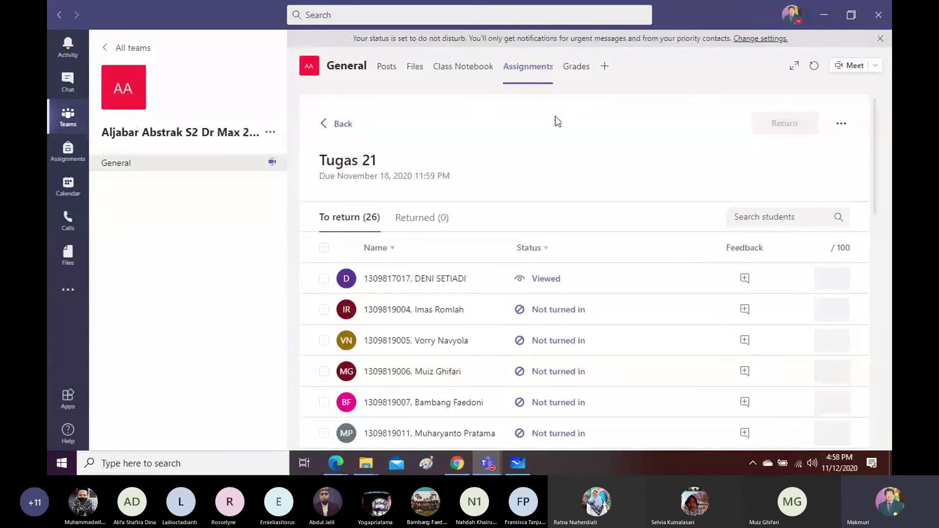
scroll(495, 186, down, 3)
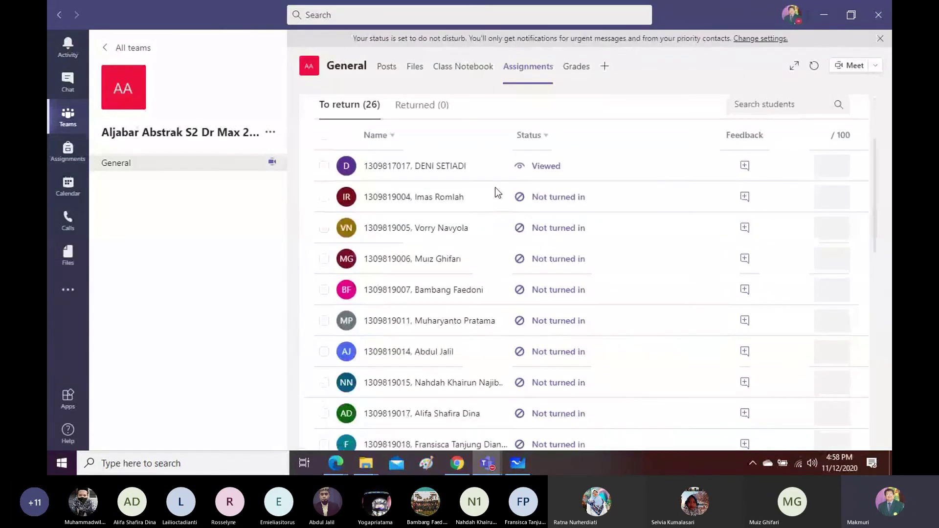
scroll(495, 187, down, 6)
scroll(495, 187, down, 6)
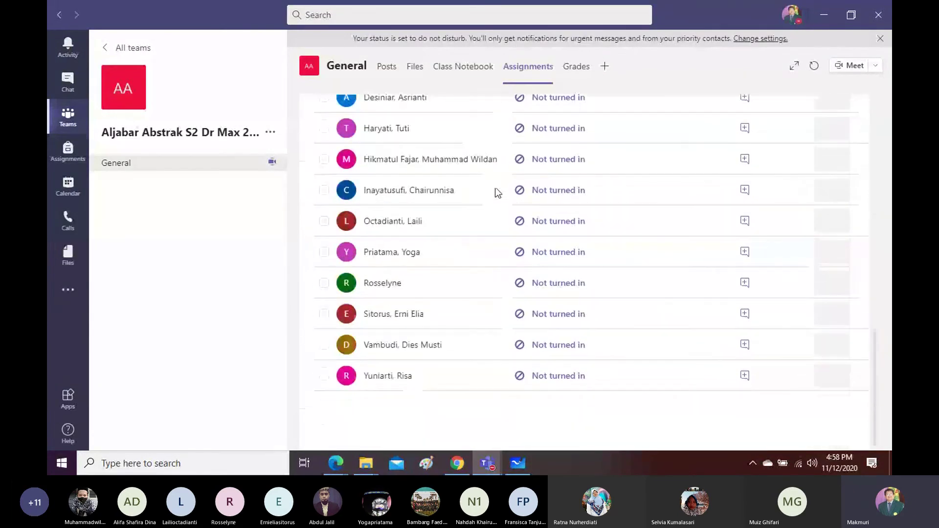
scroll(496, 190, up, 10)
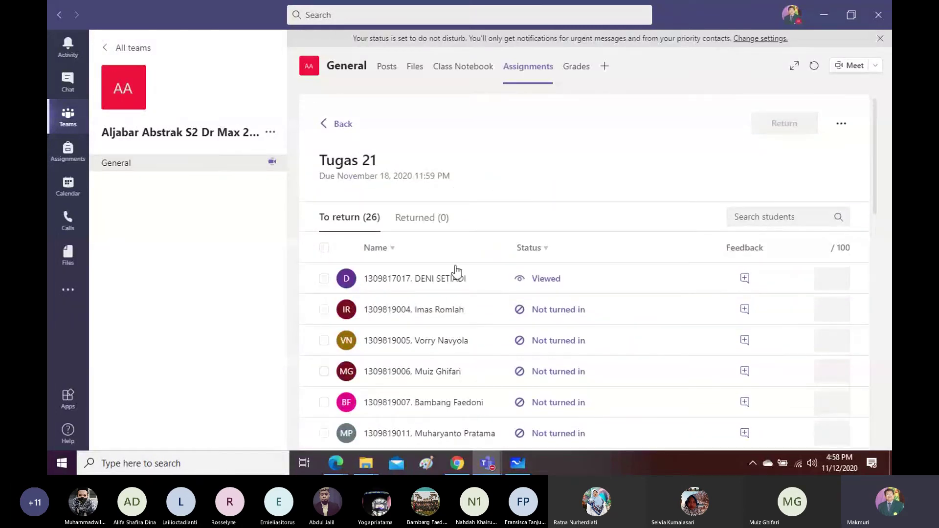
- Bring up the Kuliah Aljabar Abstrak meeting's mini call window and stop sharing the screen
mouse_move(486, 465)
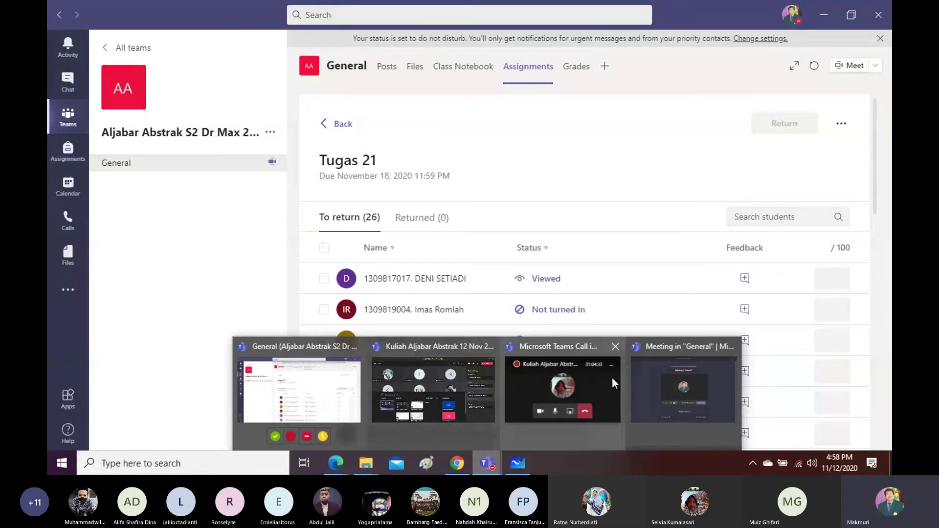
mouse_move(609, 382)
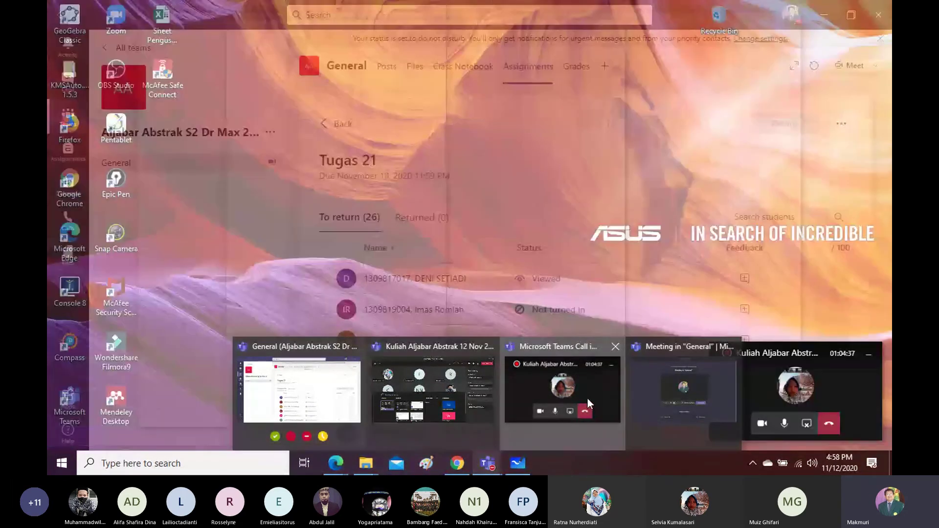
click(588, 398)
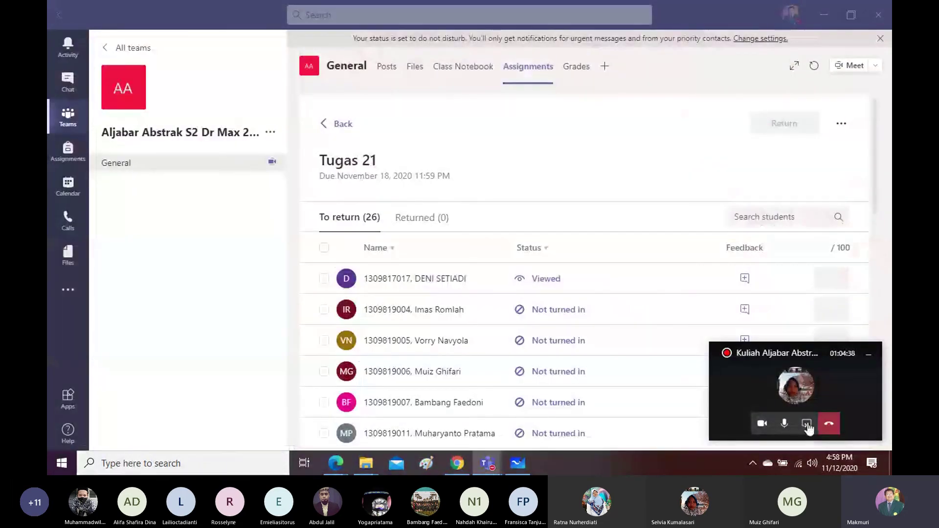
click(807, 427)
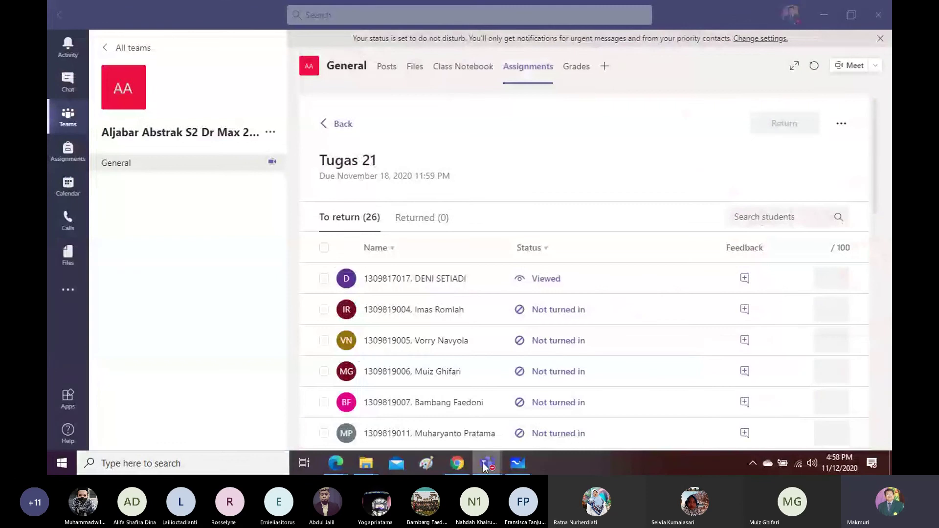